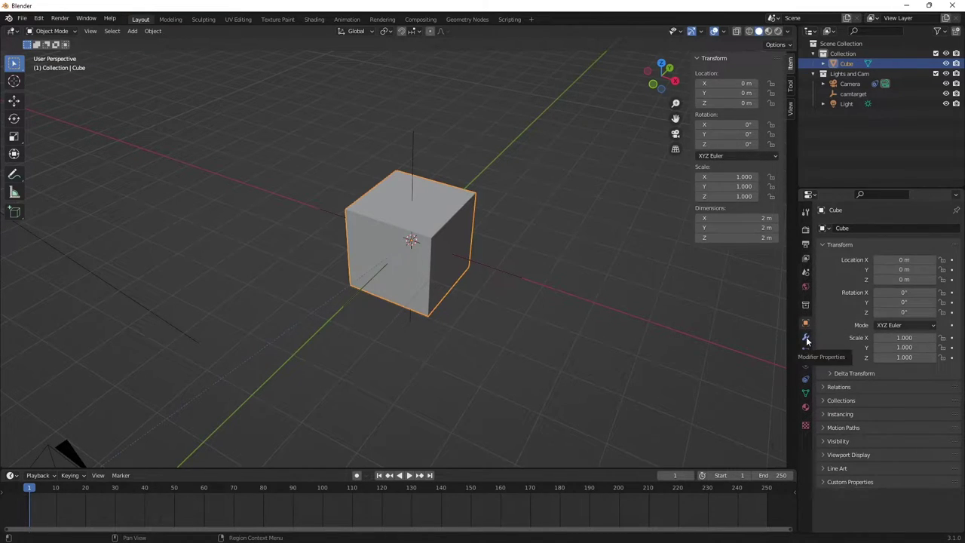
Show the cube's Modifier Properties tab, which has no modifiers added yet.
{"action": "left_click", "coordinate": [805, 339]}
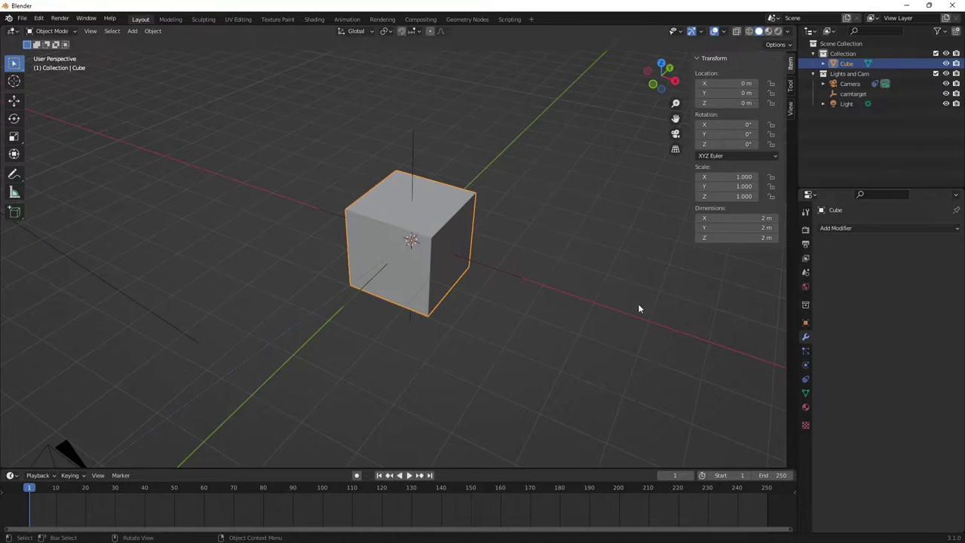
Browse the Add Modifier list, then show the cube's Principled BSDF material settings.
{"action": "left_click", "coordinate": [893, 227]}
{"action": "left_click", "coordinate": [805, 408]}
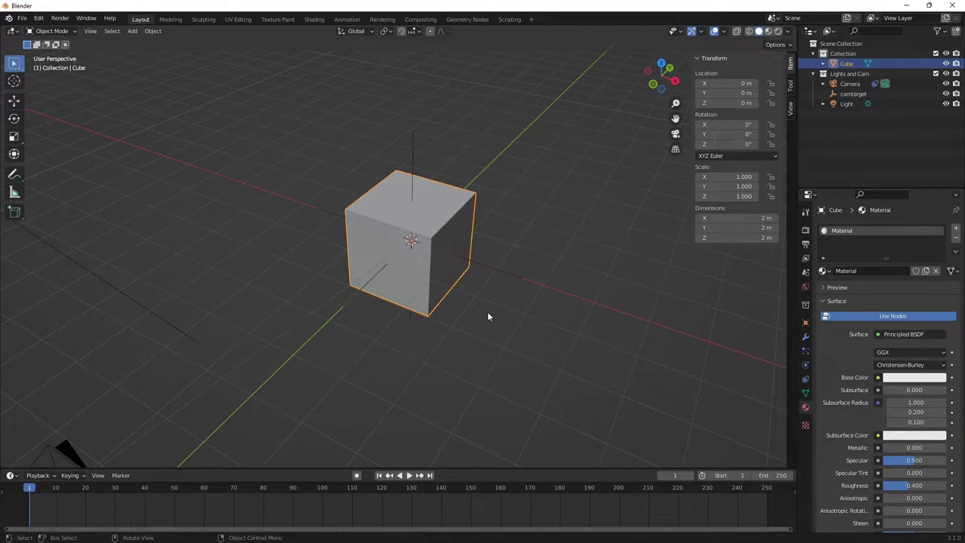
Orbit the viewport around the cube from a few angles.
{"action": "middle_click_drag", "start_coordinate": [486, 316], "coordinate": [487, 307]}
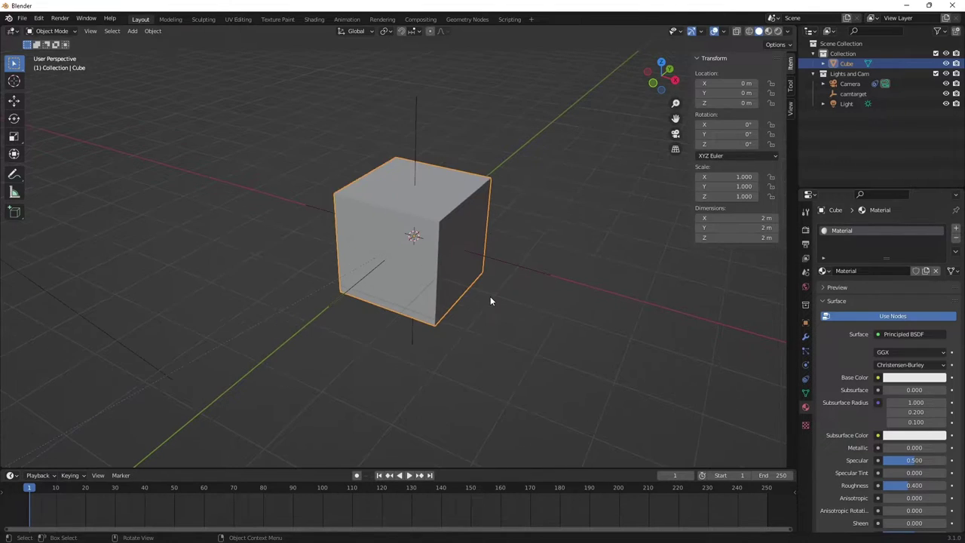
{"action": "middle_click_drag", "start_coordinate": [468, 316], "coordinate": [535, 314]}
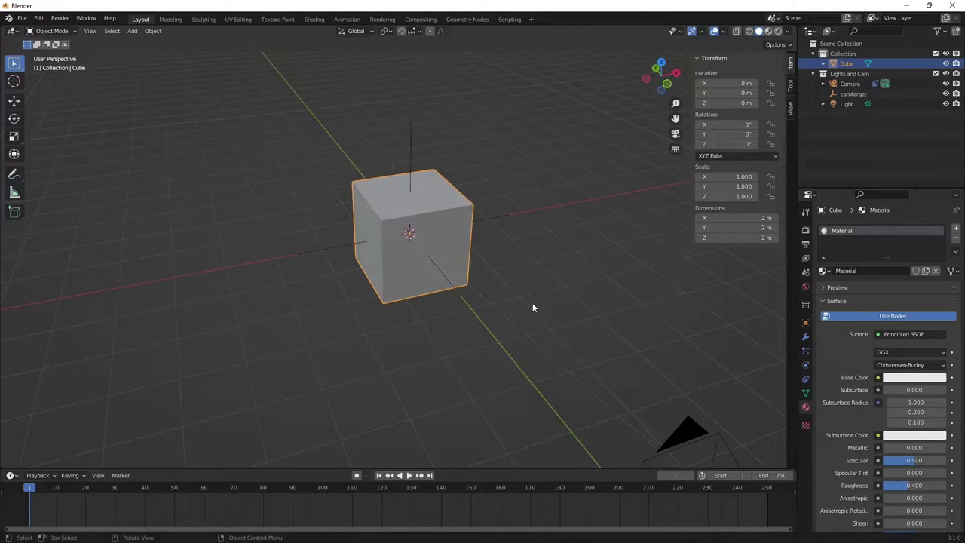
{"action": "middle_click_drag", "start_coordinate": [368, 292], "coordinate": [339, 229]}
Deselect and reselect the cube six times, then list the interaction modes with it selected.
{"action": "left_click", "coordinate": [319, 189]}
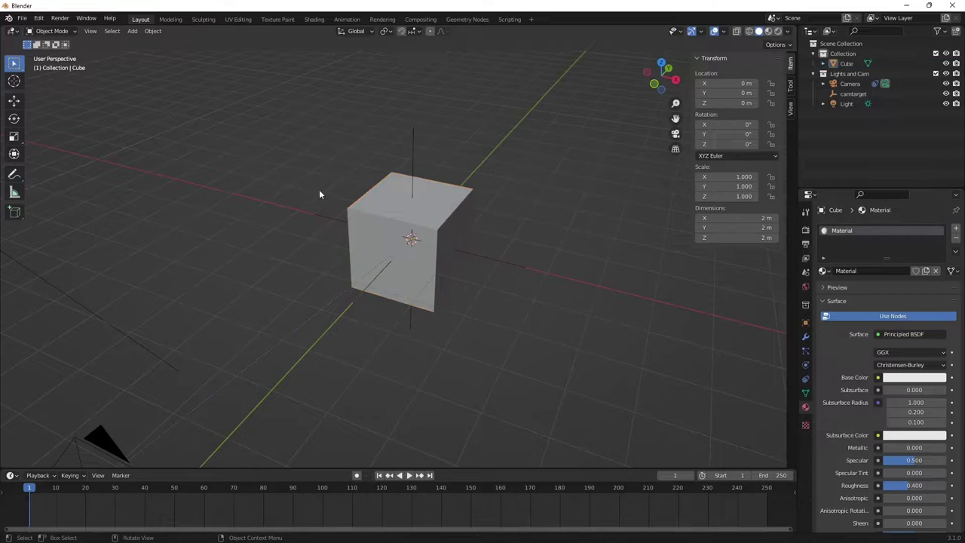
{"action": "left_click", "coordinate": [365, 210]}
{"action": "left_click", "coordinate": [314, 170]}
{"action": "left_click", "coordinate": [397, 221]}
{"action": "left_click", "coordinate": [318, 174]}
{"action": "left_click", "coordinate": [380, 209]}
{"action": "left_click", "coordinate": [287, 182]}
{"action": "left_click", "coordinate": [380, 214]}
{"action": "left_click", "coordinate": [293, 181]}
{"action": "left_click", "coordinate": [375, 218]}
{"action": "left_click", "coordinate": [300, 170]}
{"action": "left_click", "coordinate": [368, 202]}
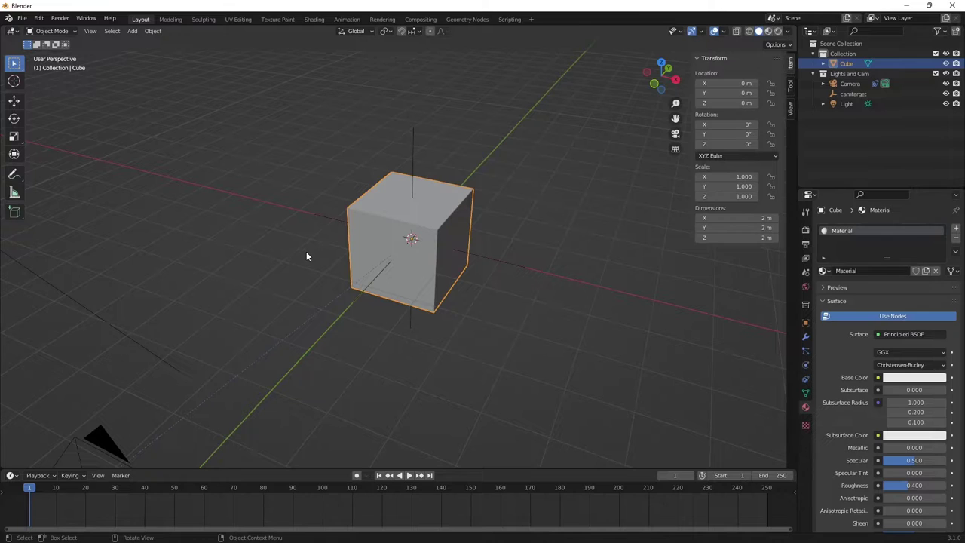
{"action": "middle_click_drag", "start_coordinate": [382, 273], "coordinate": [369, 272]}
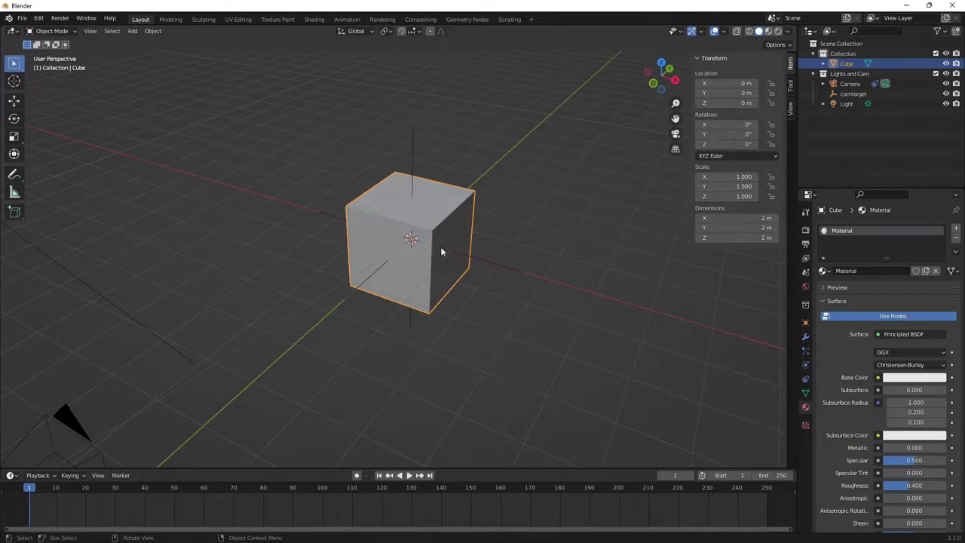
{"action": "left_click", "coordinate": [72, 32]}
{"action": "key", "text": "Tab"}
{"action": "key", "text": "Tab"}
{"action": "key", "text": "Tab"}
{"action": "key", "text": "Tab"}
{"action": "key", "text": "Tab"}
{"action": "key", "text": "Tab"}
{"action": "key", "text": "Tab"}
{"action": "key", "text": "Tab"}
{"action": "key", "text": "Tab"}
{"action": "key", "text": "Tab"}
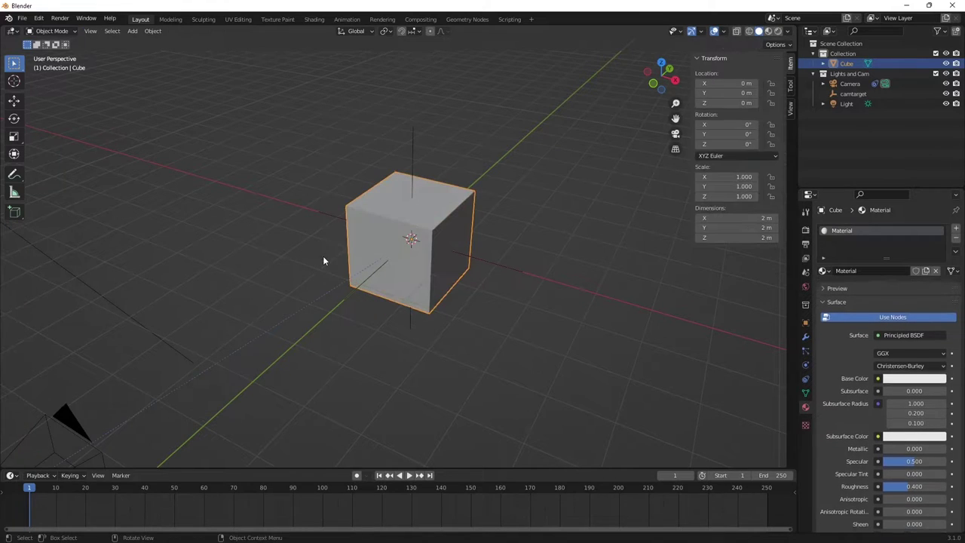
{"action": "key", "text": "Tab"}
{"action": "key", "text": "Tab"}
{"action": "key", "text": "Tab"}
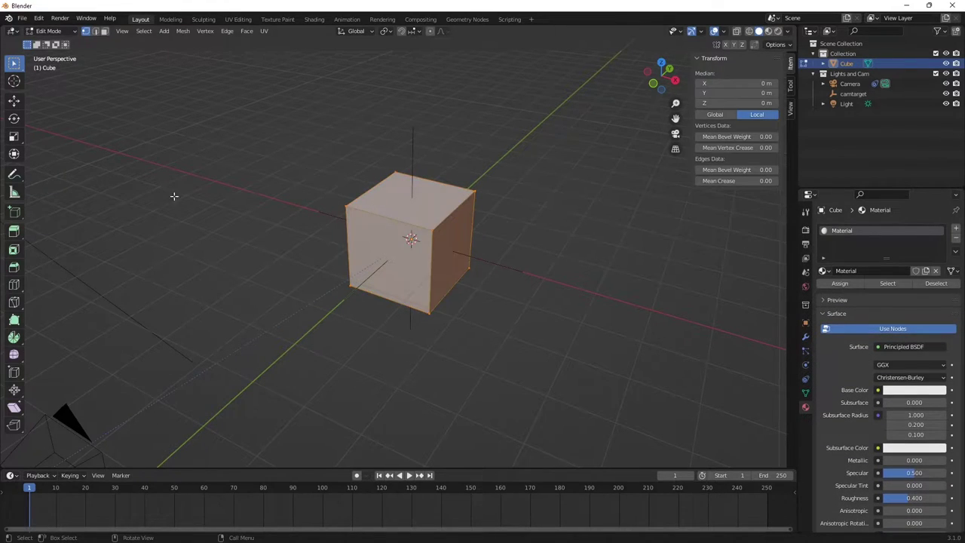
{"action": "key", "text": "Tab"}
{"action": "key", "text": "Tab"}
{"action": "key", "text": "Tab"}
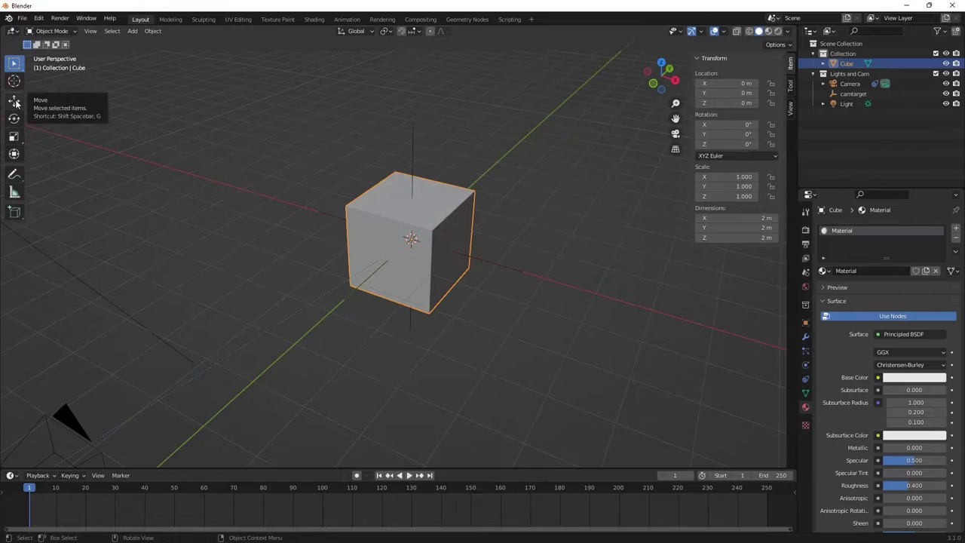
Try the Move tool, return to box selection, and reselect the cube.
{"action": "left_click", "coordinate": [208, 184]}
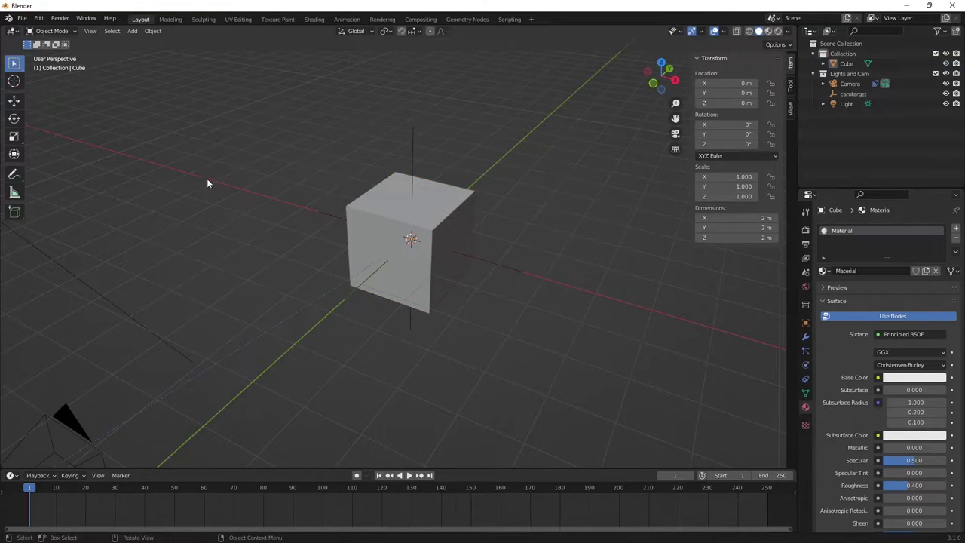
{"action": "left_click", "coordinate": [14, 104]}
{"action": "left_click", "coordinate": [18, 67]}
{"action": "left_click", "coordinate": [372, 233]}
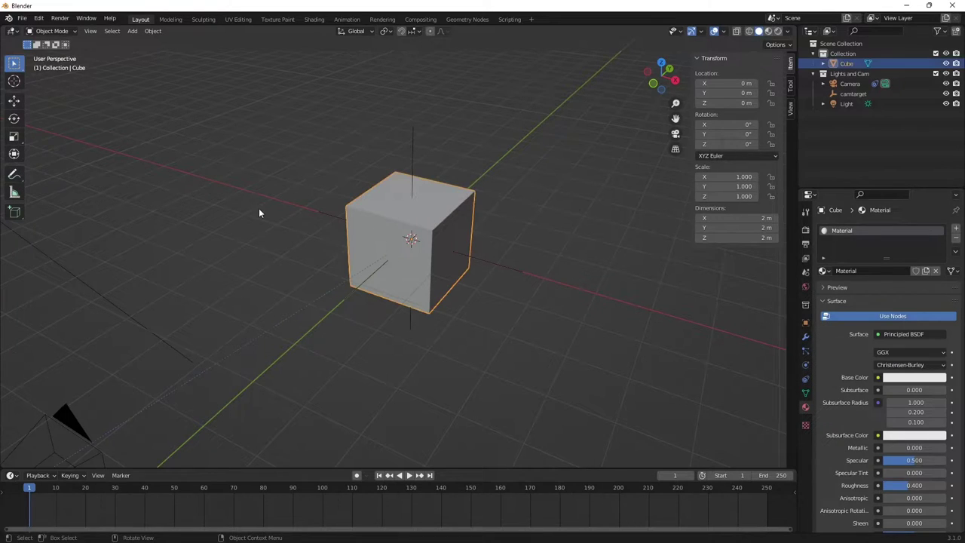
{"action": "middle_click_drag", "start_coordinate": [272, 208], "coordinate": [299, 226]}
Toggle Edit Mode, reselect the cube, and grab it to move it off the origin.
{"action": "key", "text": "Tab"}
{"action": "key", "text": "Tab"}
{"action": "key", "text": "Tab"}
{"action": "key", "text": "Tab"}
{"action": "key", "text": "Tab"}
{"action": "key", "text": "Tab"}
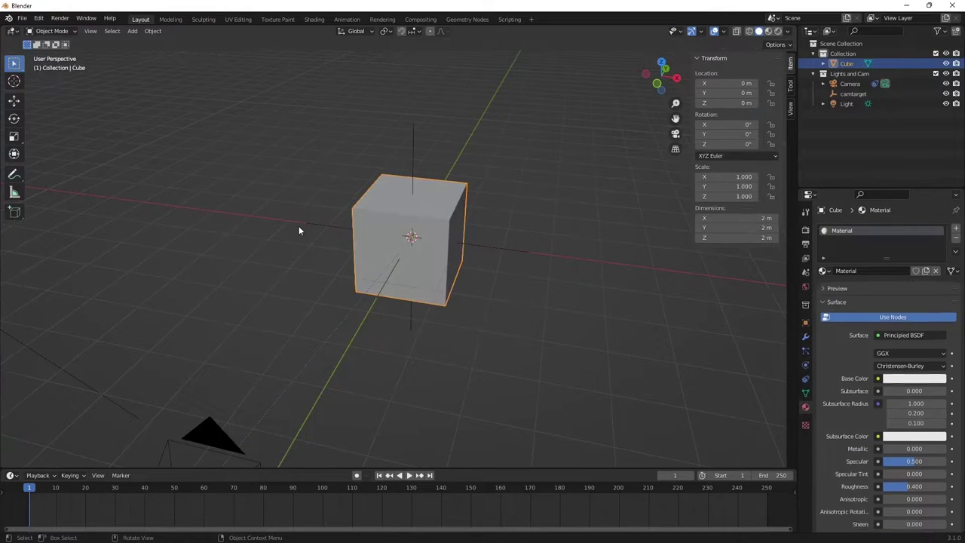
{"action": "middle_click_drag", "start_coordinate": [335, 246], "coordinate": [312, 240]}
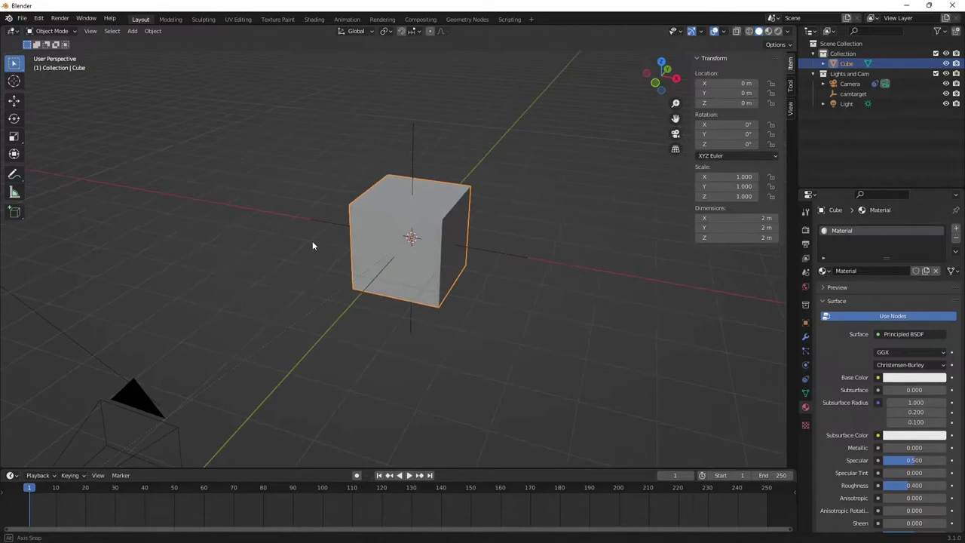
{"action": "left_click", "coordinate": [392, 220]}
{"action": "left_click", "coordinate": [392, 221]}
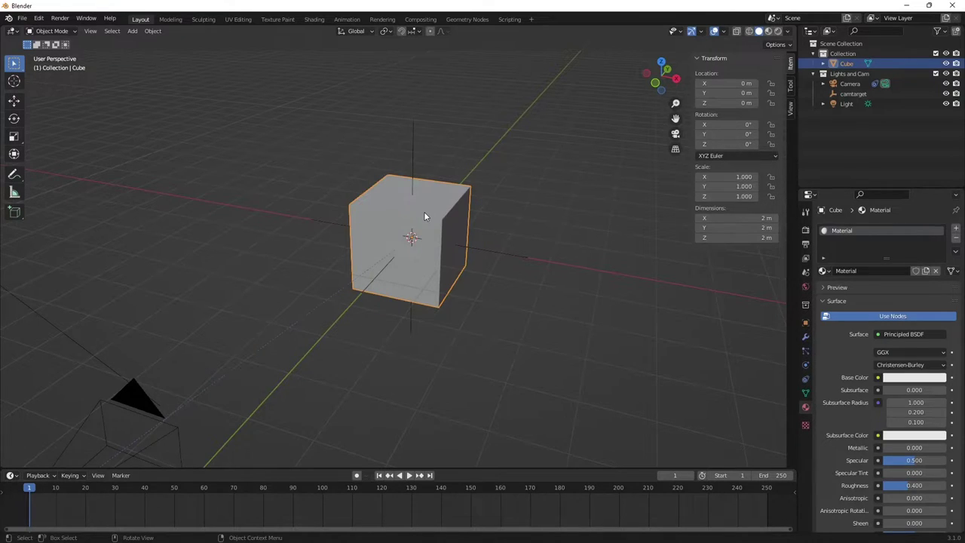
{"action": "key", "text": "g"}
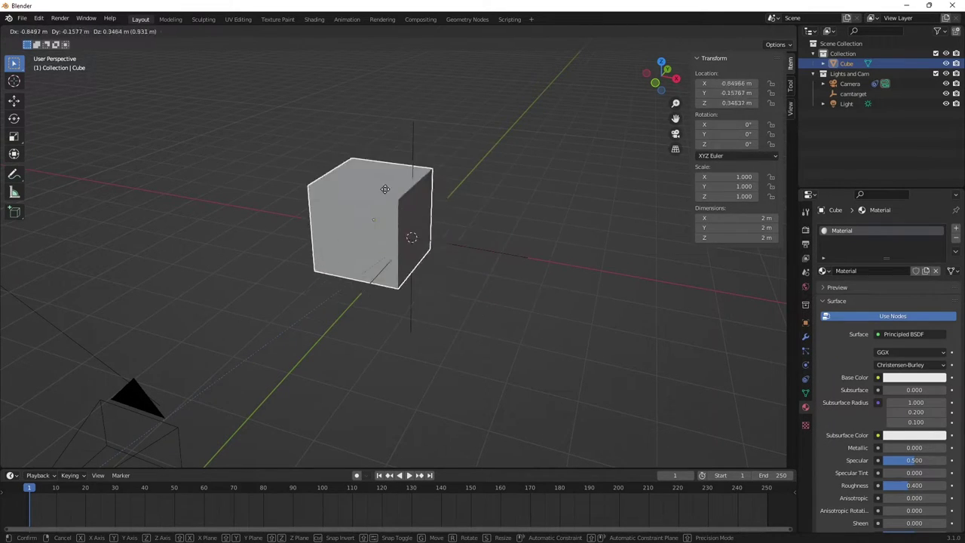
Constrain the move to Z, Y, then X, confirm it, and undo back to the origin.
{"action": "key", "text": "z"}
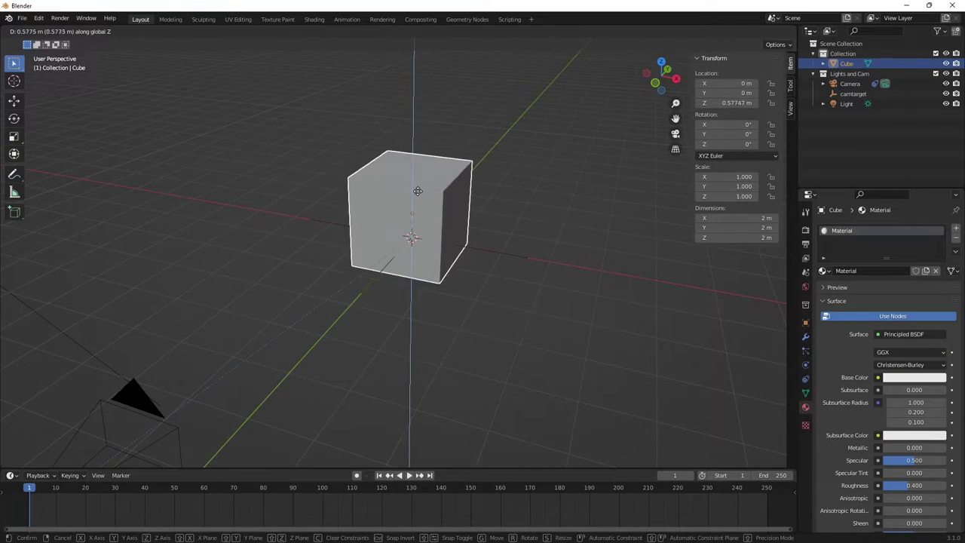
{"action": "key", "text": "y"}
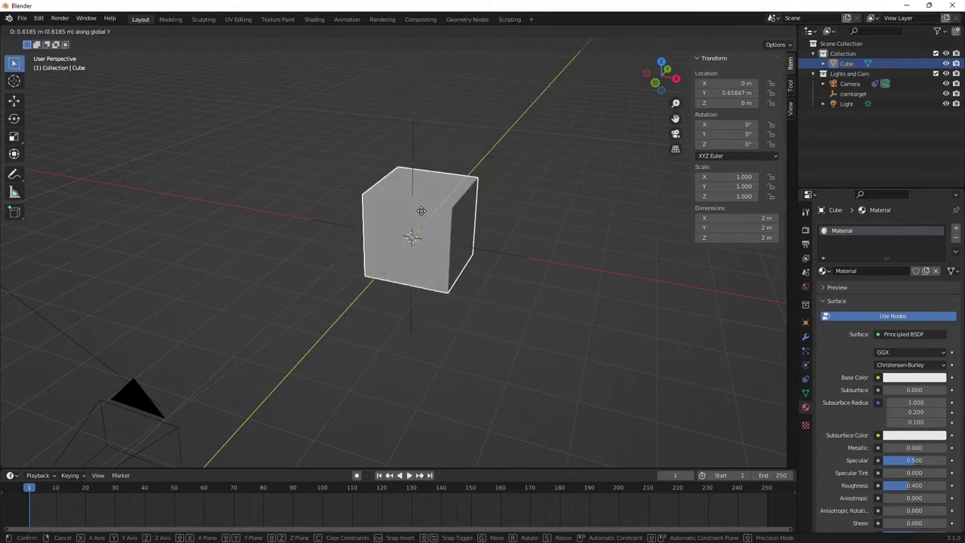
{"action": "key", "text": "x"}
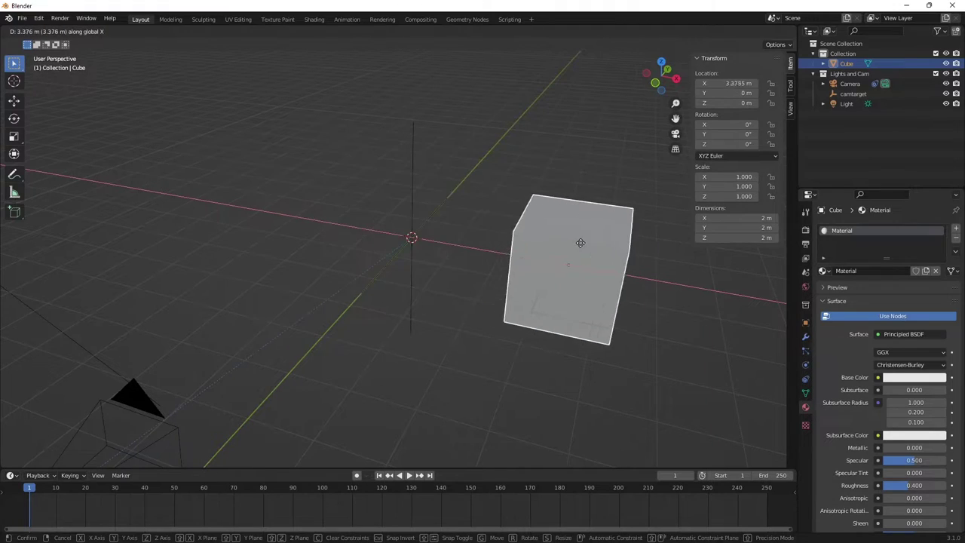
{"action": "left_click", "coordinate": [381, 197]}
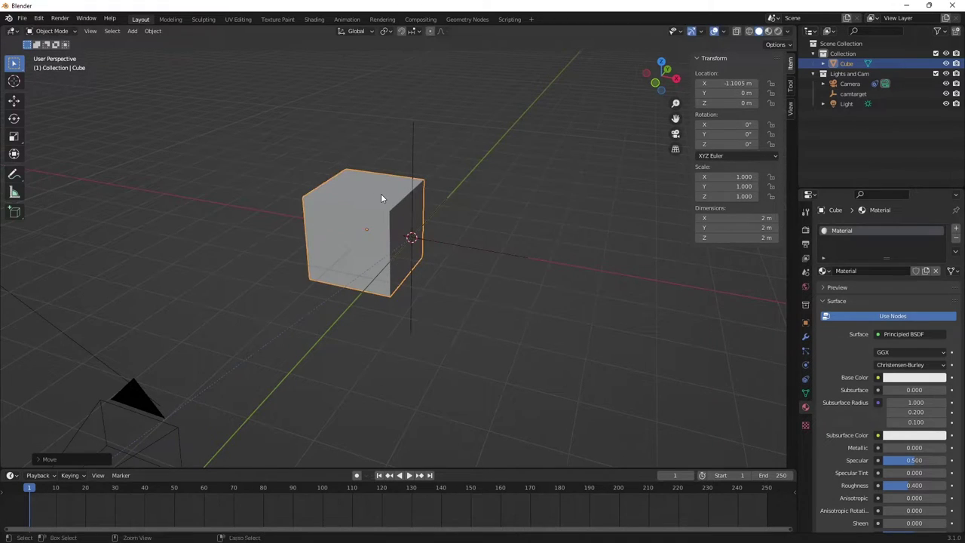
{"action": "key", "text": "ctrl+z"}
Grab the cube again restricted to the XY plane, then cancel so it stays at origin.
{"action": "key", "text": "g"}
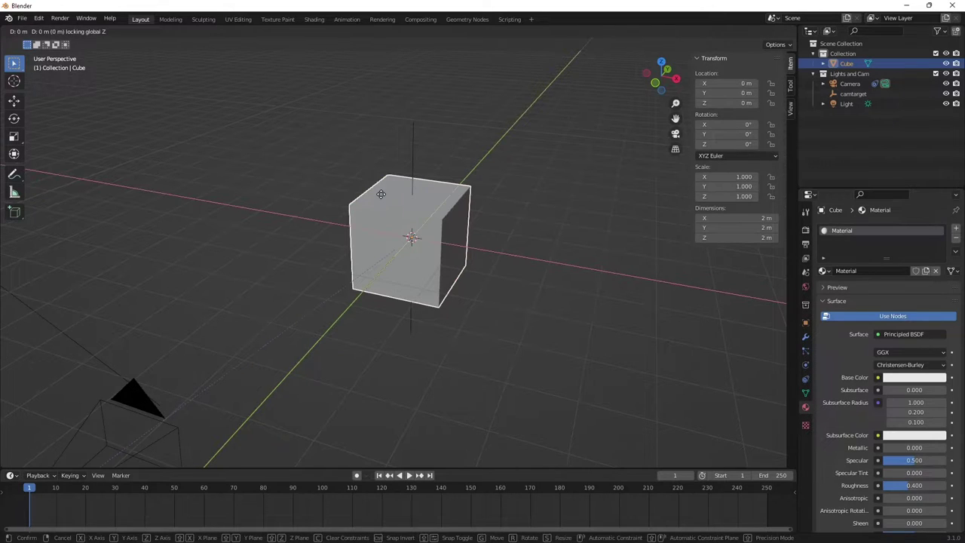
{"action": "key", "text": "shift+z"}
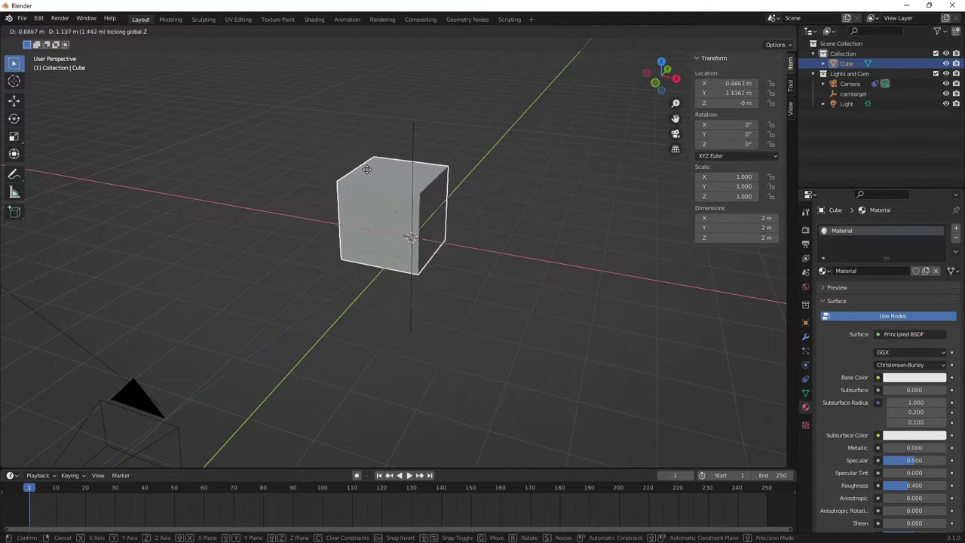
{"action": "right_click", "coordinate": [341, 191]}
{"action": "middle_click_drag", "start_coordinate": [283, 199], "coordinate": [248, 200]}
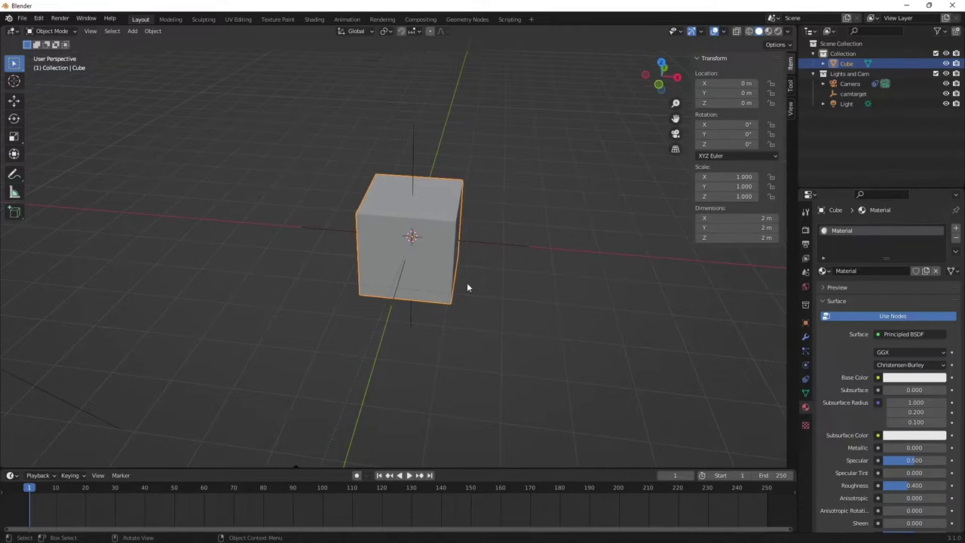
{"action": "key", "text": "r"}
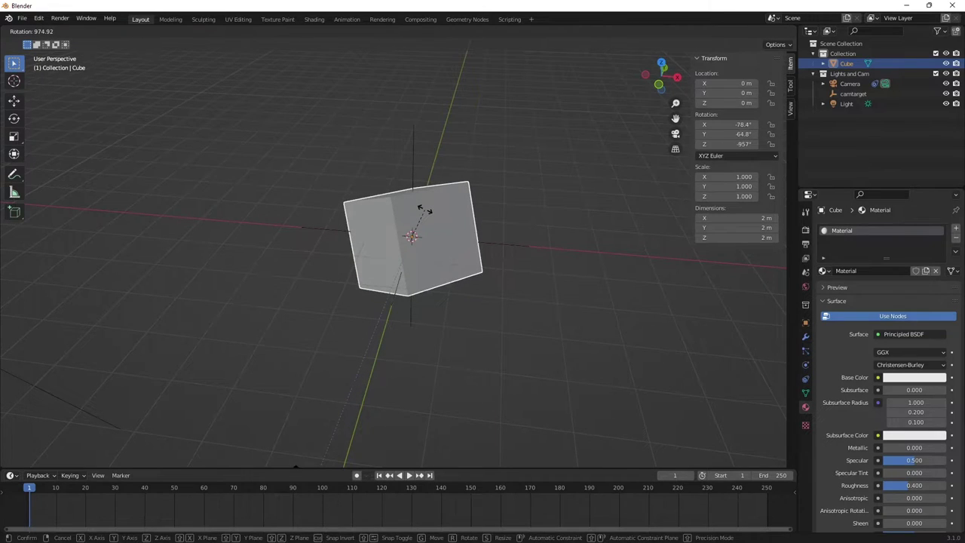
Cancel an X-constrained rotation, then drag the Rotation X field to tilt the cube 265°.
{"action": "key", "text": "x"}
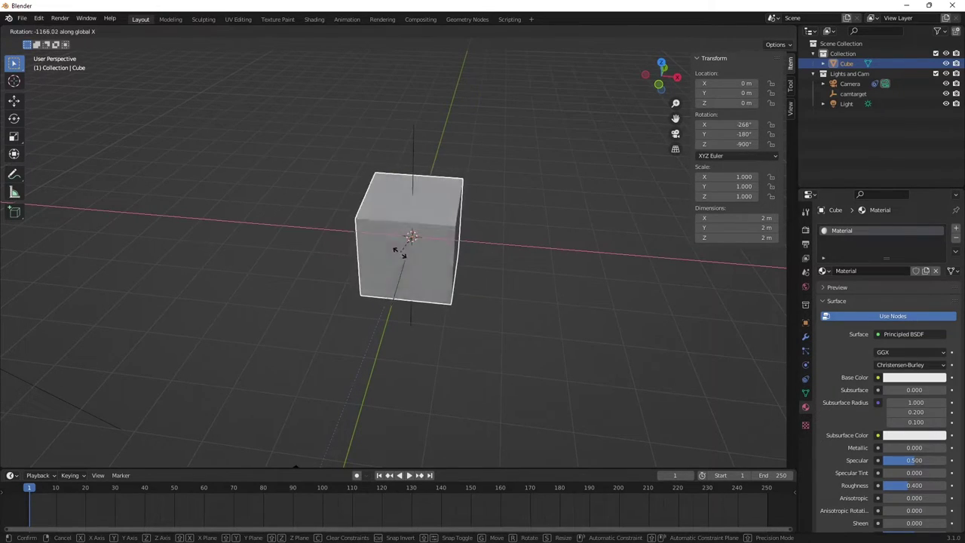
{"action": "key", "text": "Escape"}
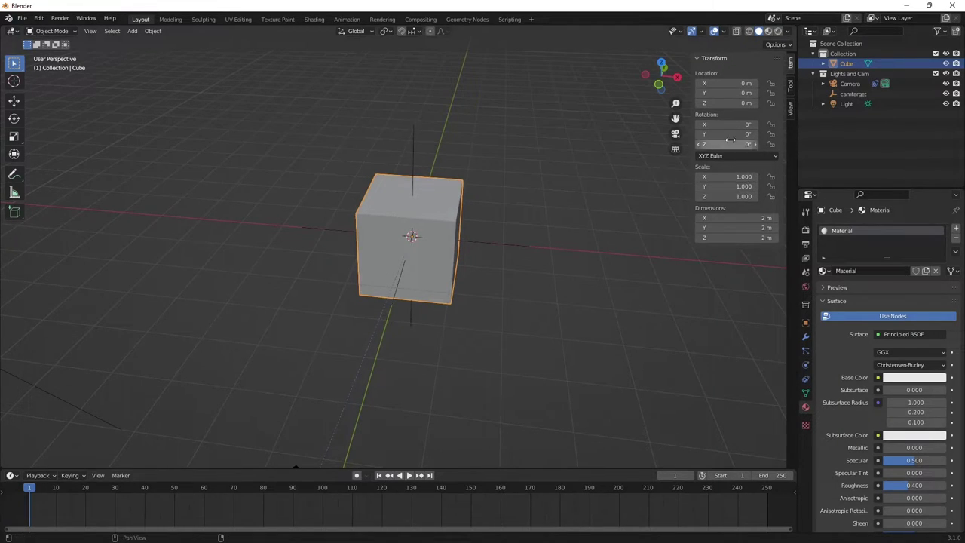
{"action": "mouse_move", "coordinate": [731, 124]}
{"action": "left_mouse_down"}
{"action": "mouse_move", "coordinate": [787, 124]}
{"action": "mouse_move", "coordinate": [718, 124]}
{"action": "left_mouse_up"}
Reset X rotation to 0°, then try a free rotation and undo it so the cube stays upright.
{"action": "key", "text": "ctrl+z"}
{"action": "middle_click_drag", "start_coordinate": [516, 217], "coordinate": [452, 220]}
{"action": "key", "text": "r"}
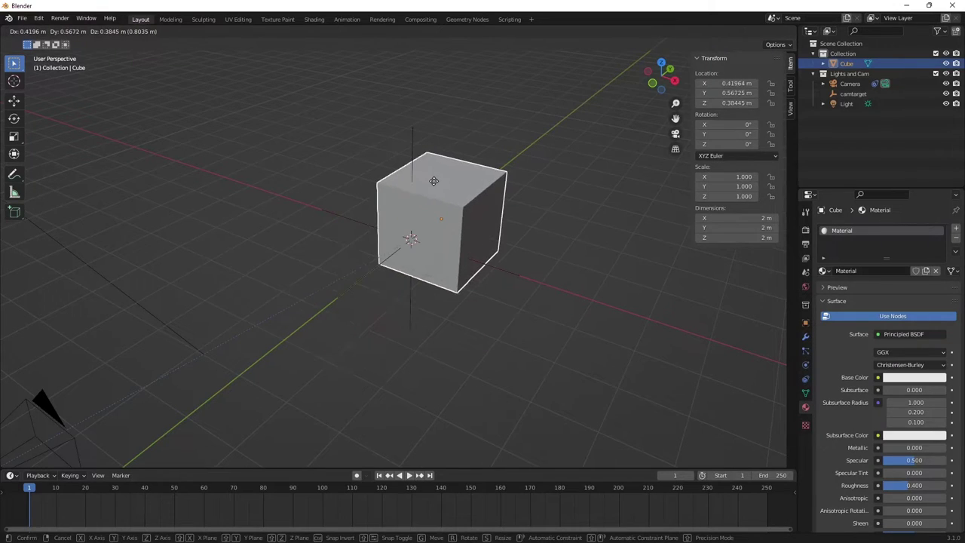
{"action": "left_click", "coordinate": [495, 176]}
{"action": "key", "text": "ctrl+z"}
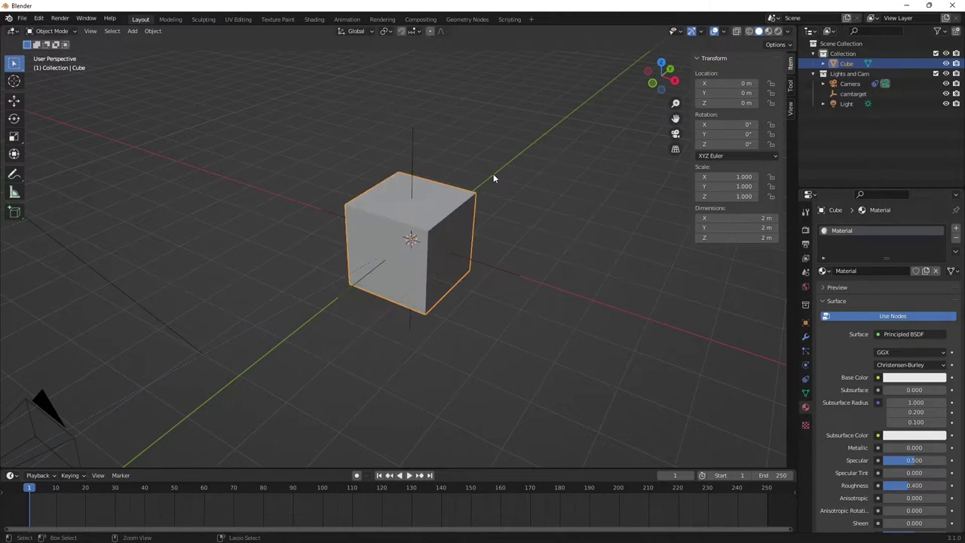